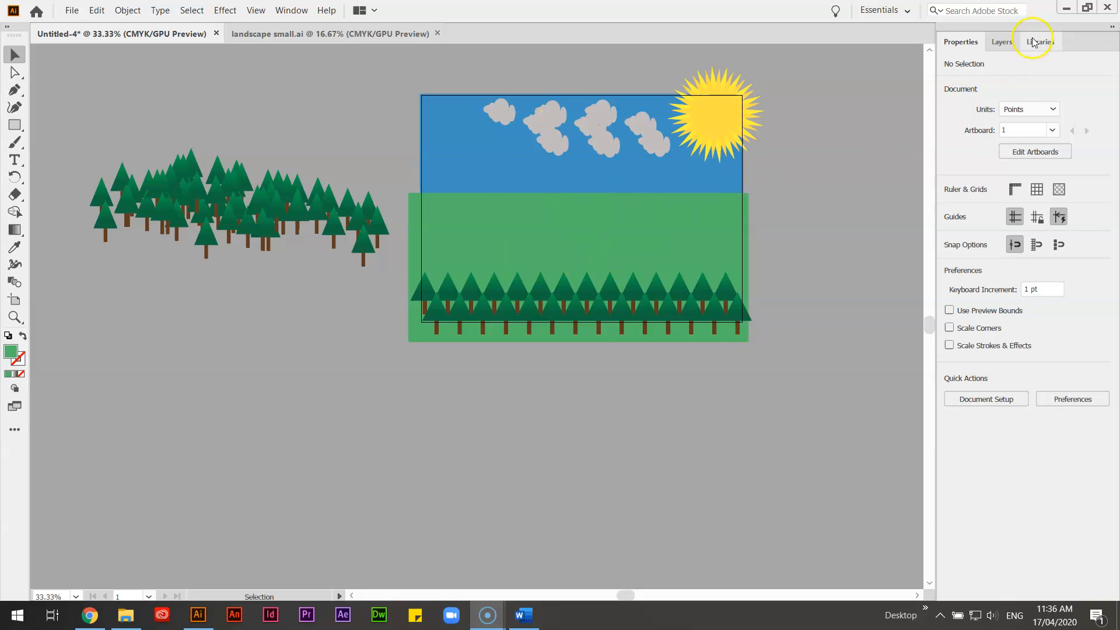
Step: Display the layer list and the artboard list, and place the artboard list clear of the landscape artwork
click(1001, 42)
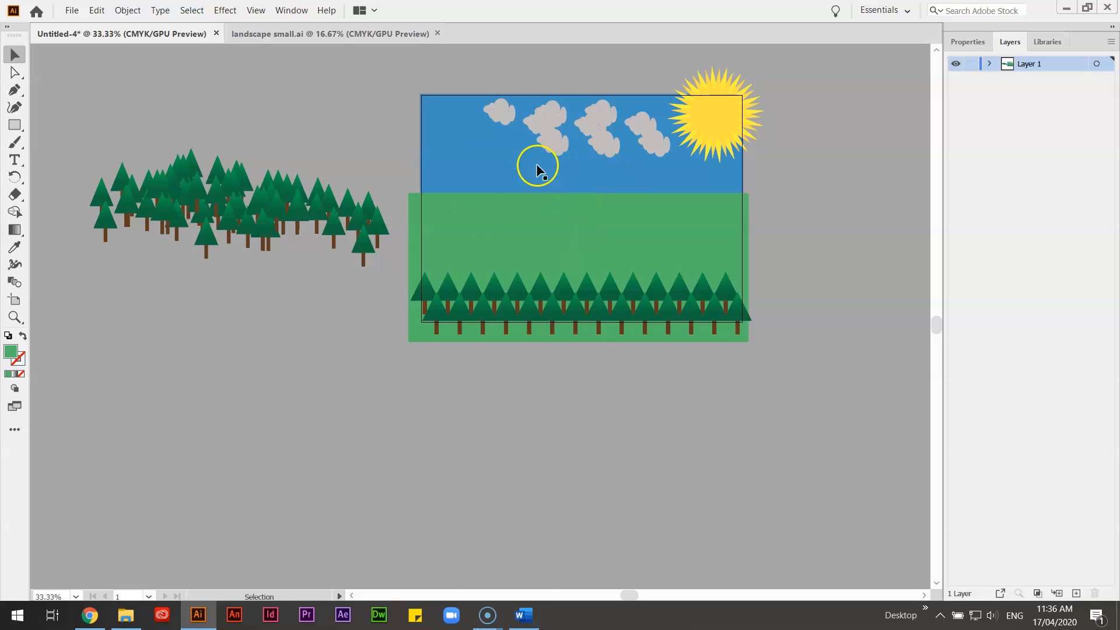
click(296, 12)
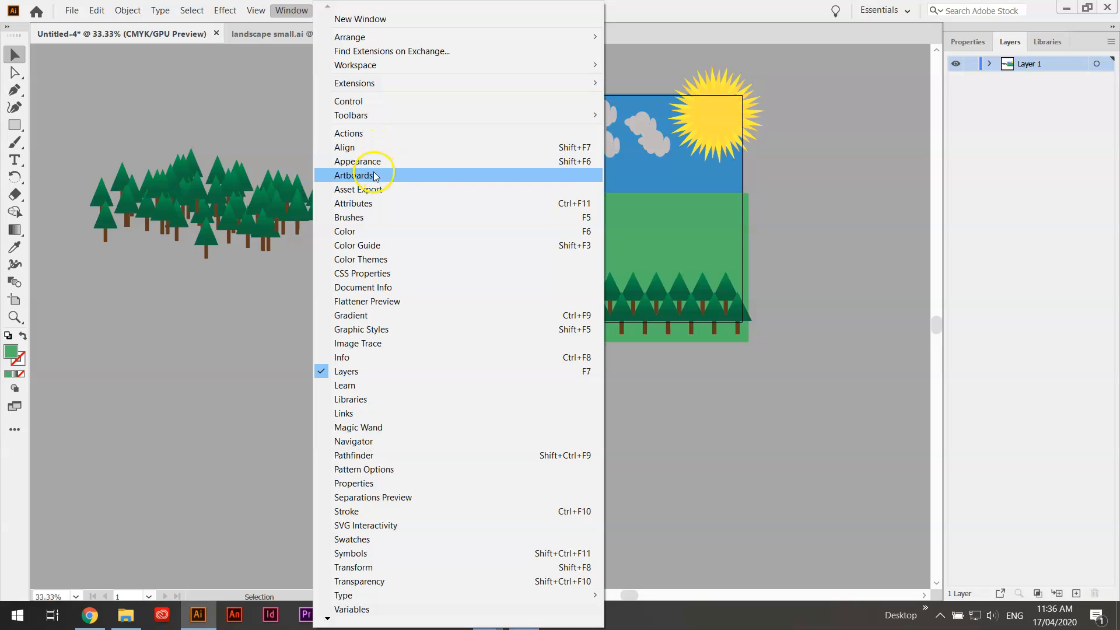
click(352, 175)
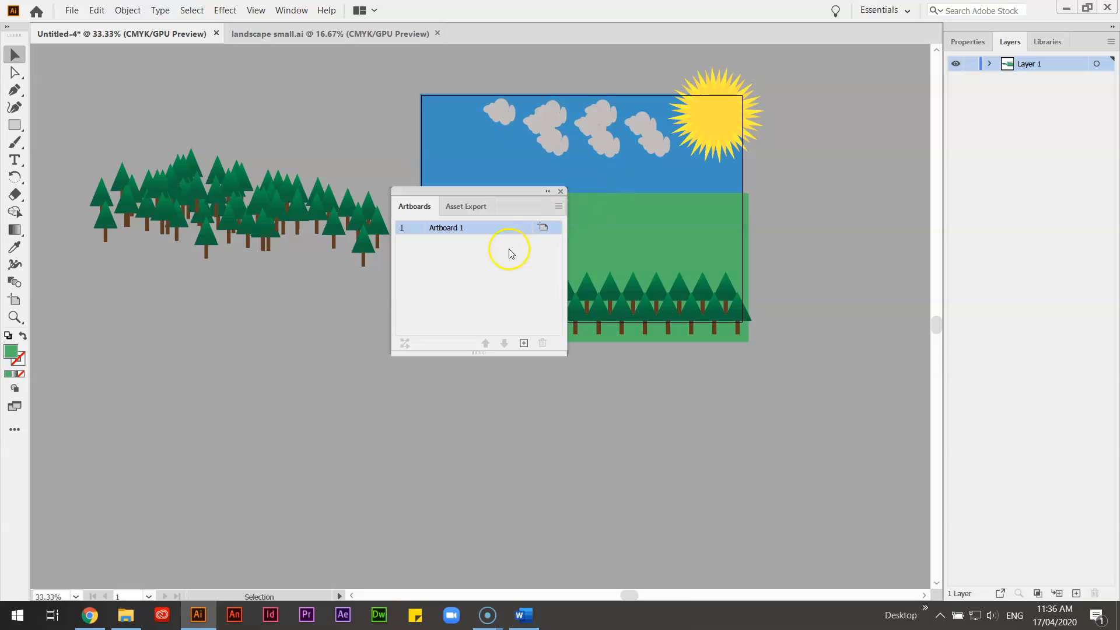
drag(497, 191, 851, 85)
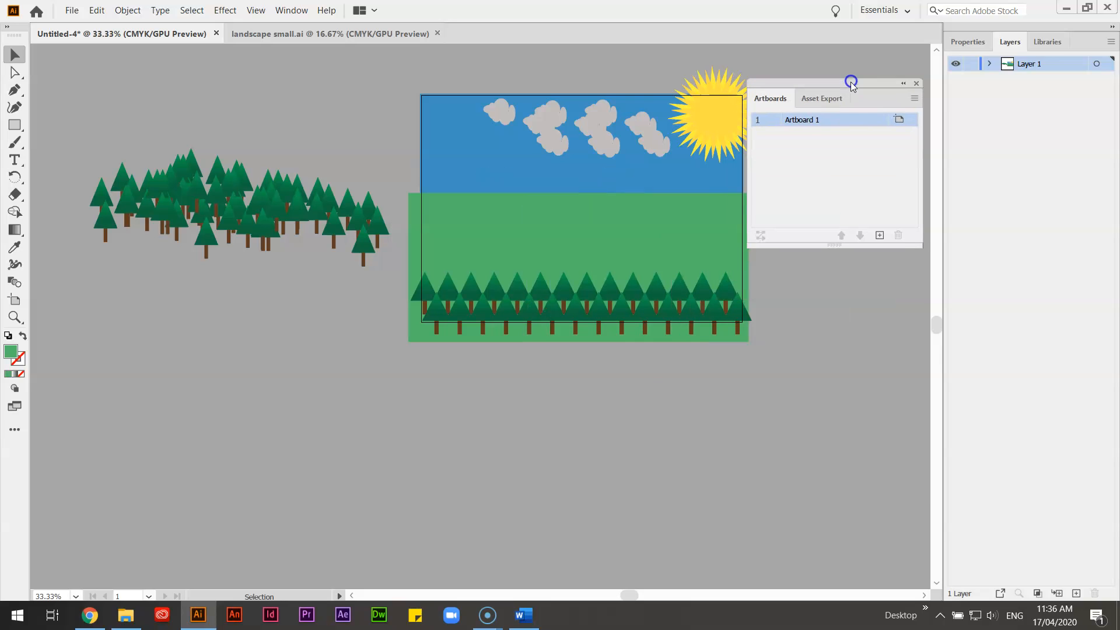
Step: Add six new artboards to the document
click(880, 236)
click(880, 236)
click(880, 235)
click(880, 236)
click(880, 236)
click(880, 235)
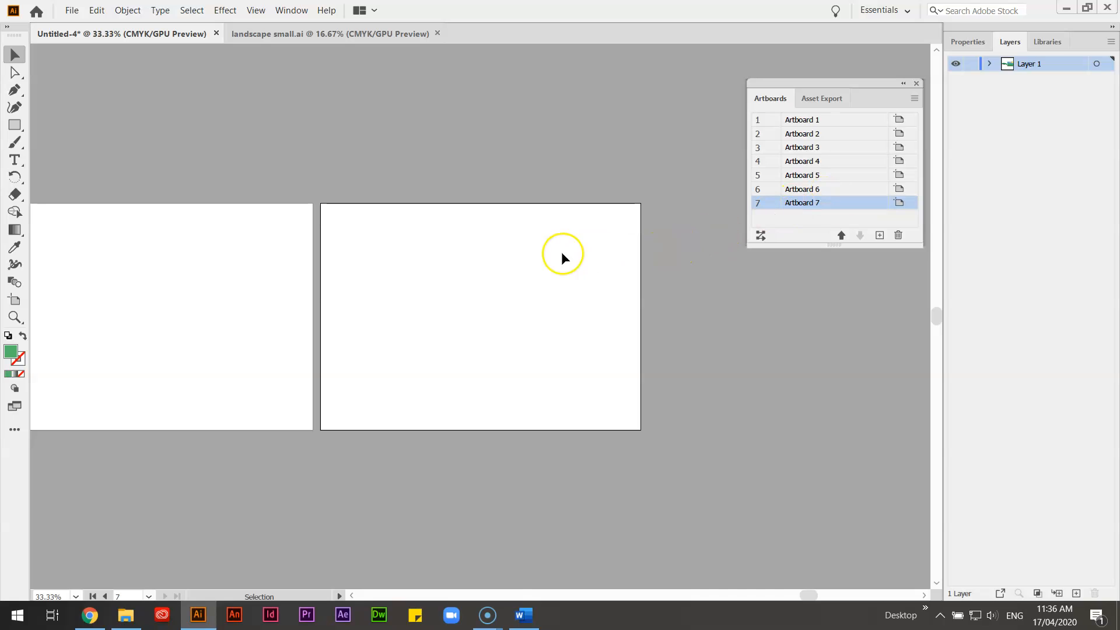
Step: Examine the whole row of artboards and the narrow gap between the first and second artboards
key(ctrl+minus)
key(ctrl+minus)
key(ctrl+minus)
key(ctrl+minus)
key(ctrl+minus)
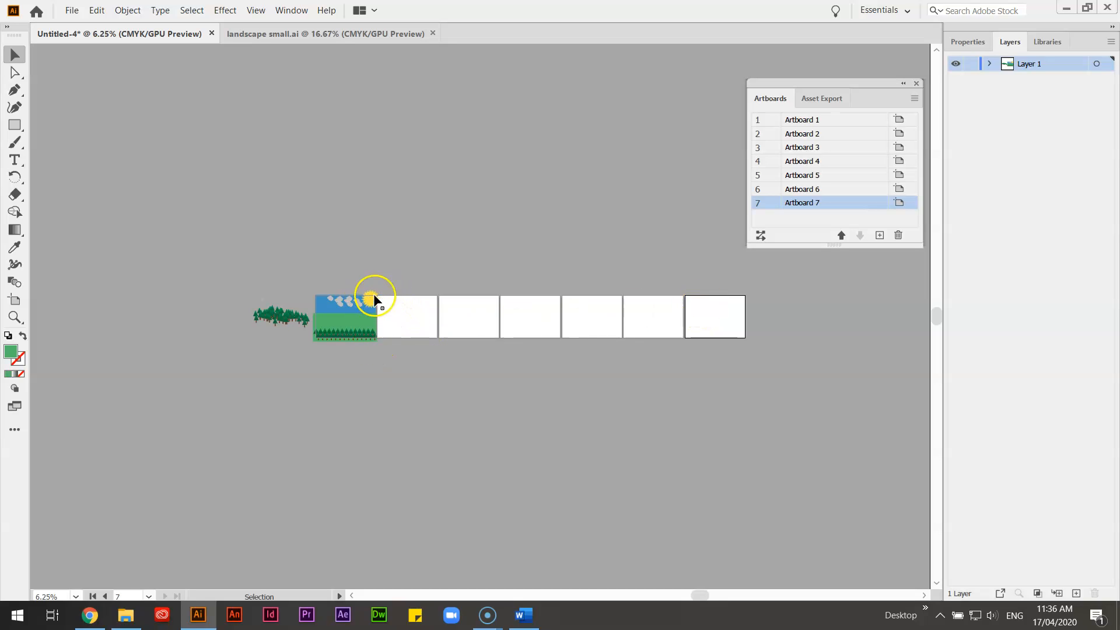
key(z)
drag(370, 297, 804, 509)
key(space)
drag(648, 454, 632, 173)
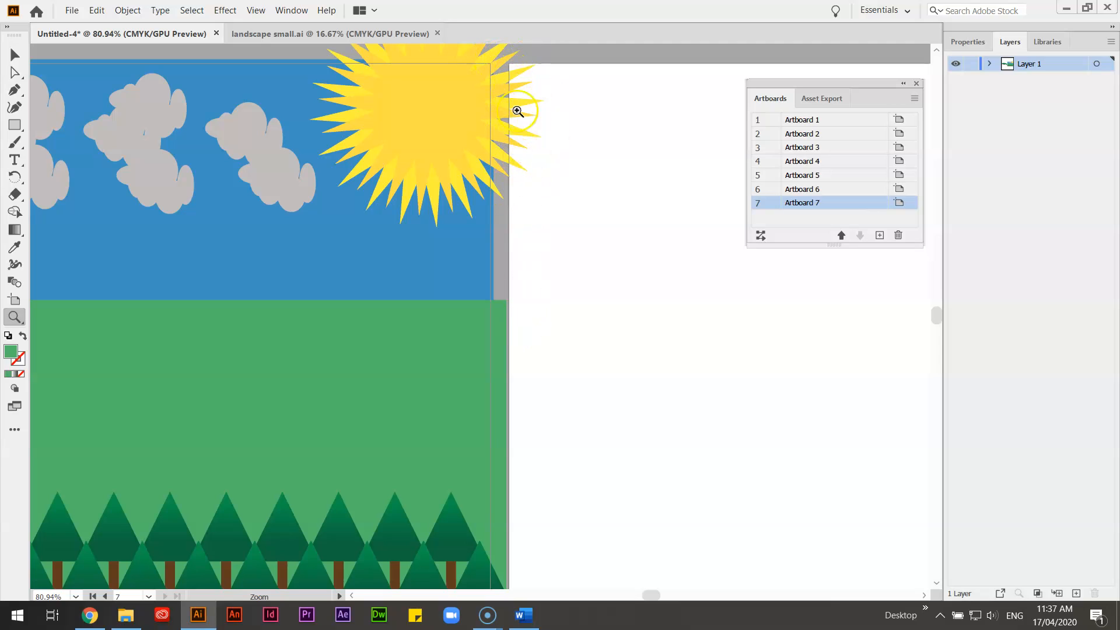
Step: Try copying the sun across the gap onto the neighbouring artboard, and undo the copy
click(15, 54)
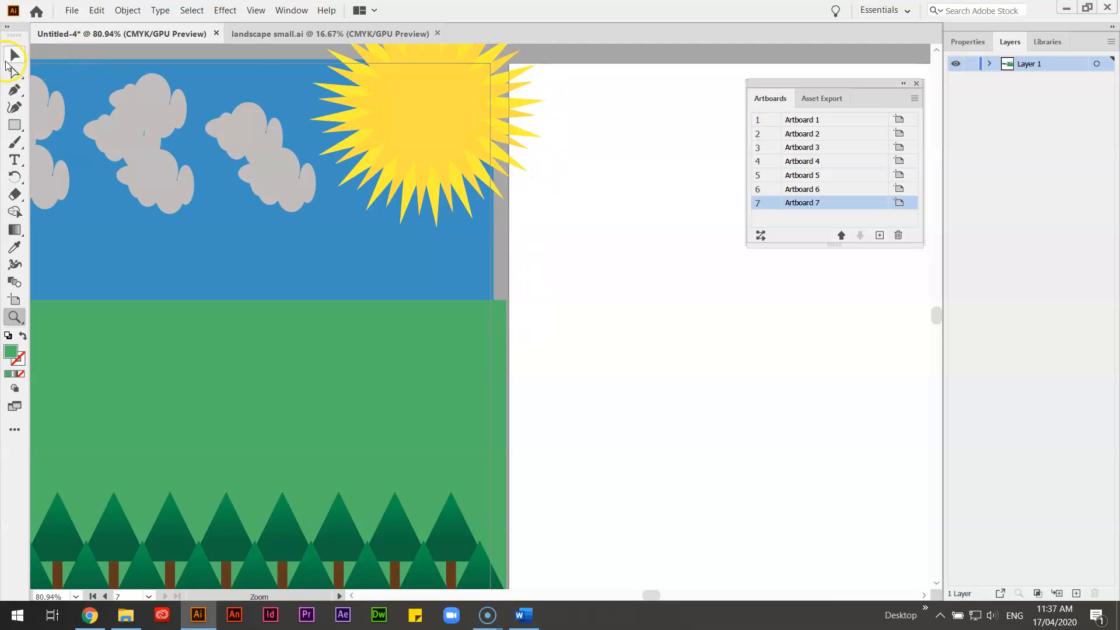
click(415, 107)
drag(439, 101, 610, 94)
click(570, 100)
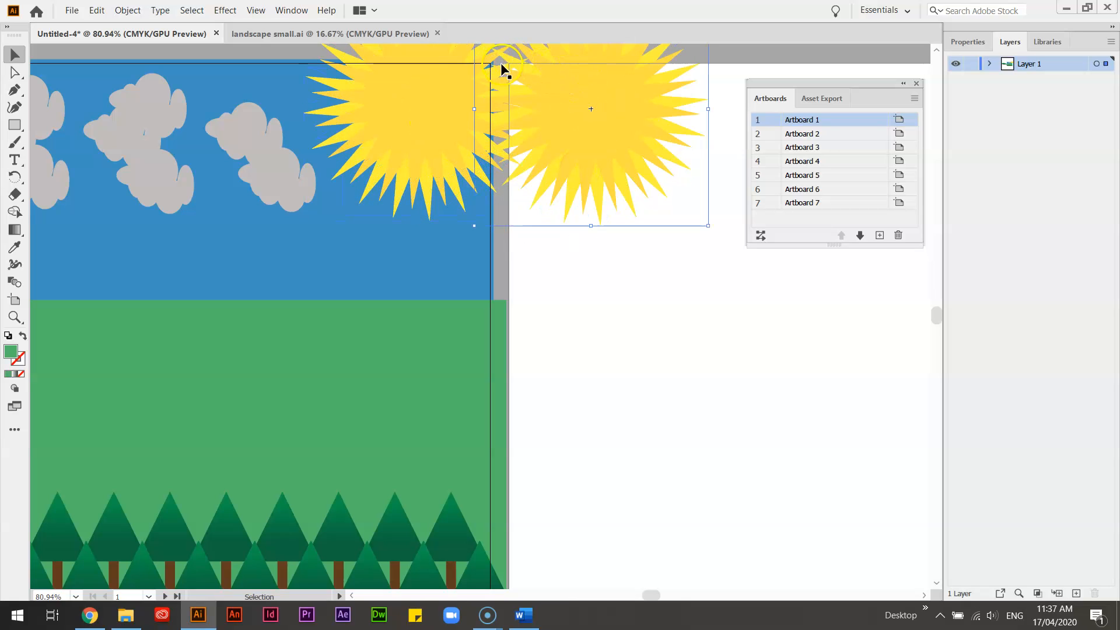
key(ctrl+z)
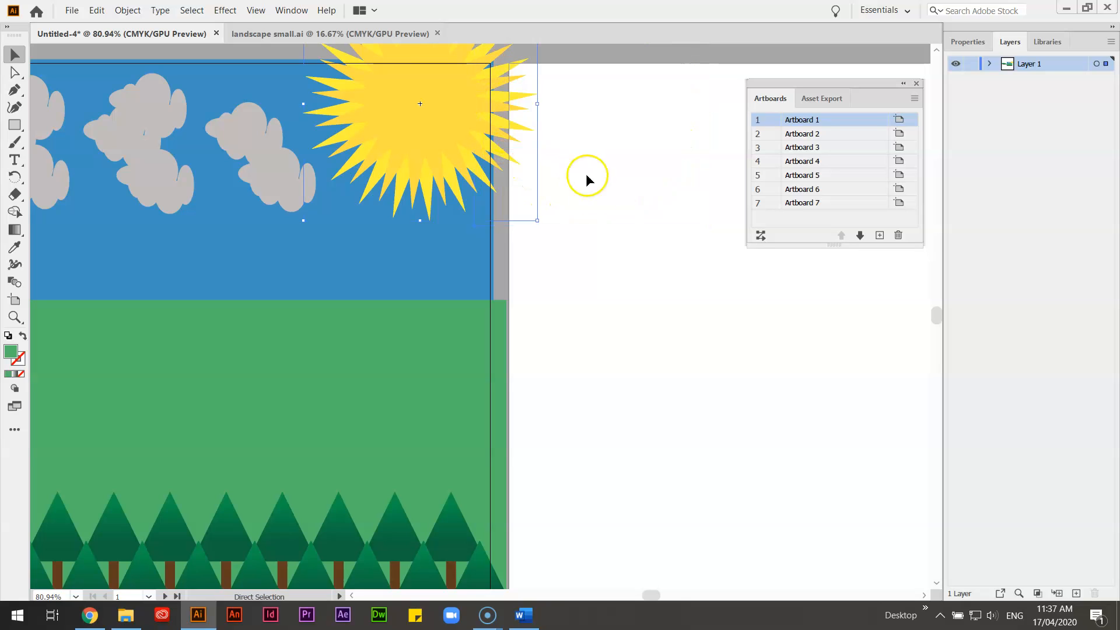
Step: Rearrange all artboards into 2 columns with 30 mm spacing, moving the artwork with them
click(761, 236)
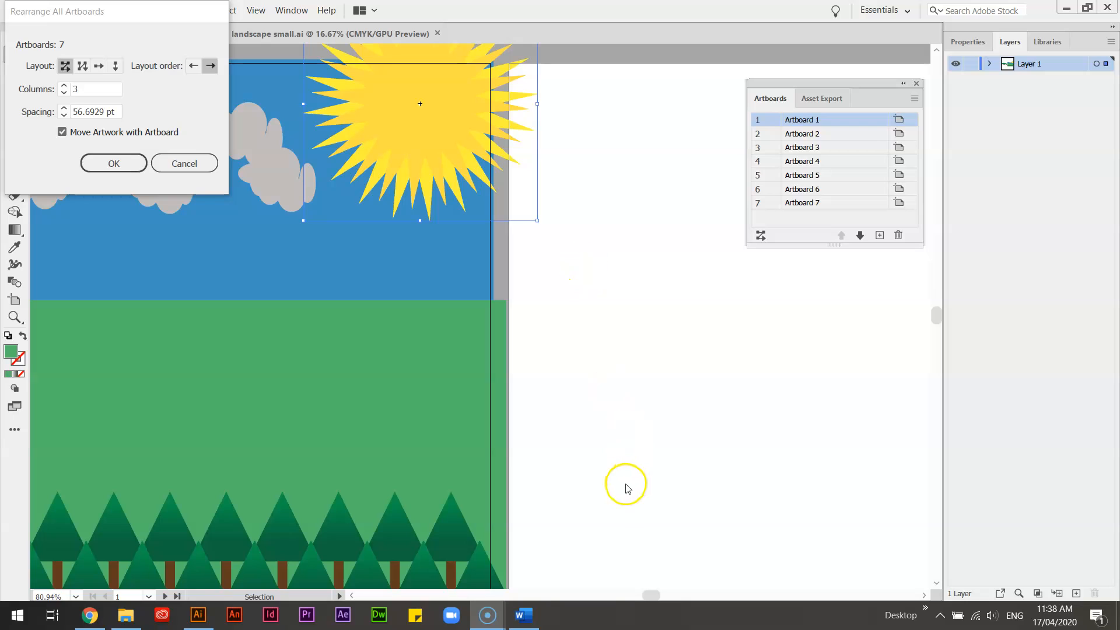
click(65, 93)
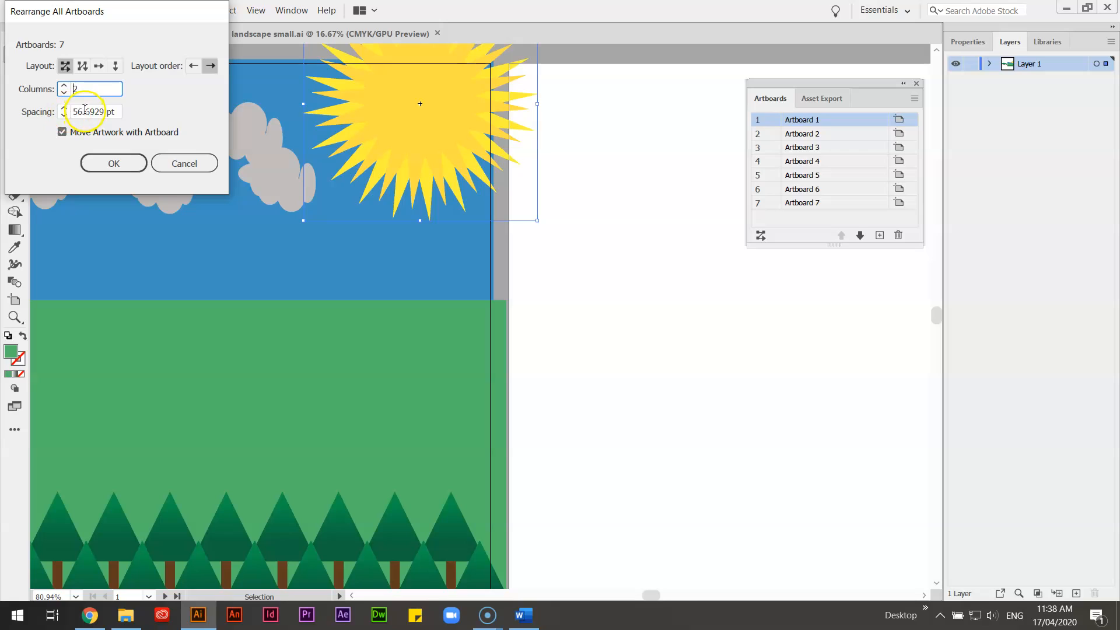
click(86, 111)
drag(76, 111, 102, 113)
key(BackSpace)
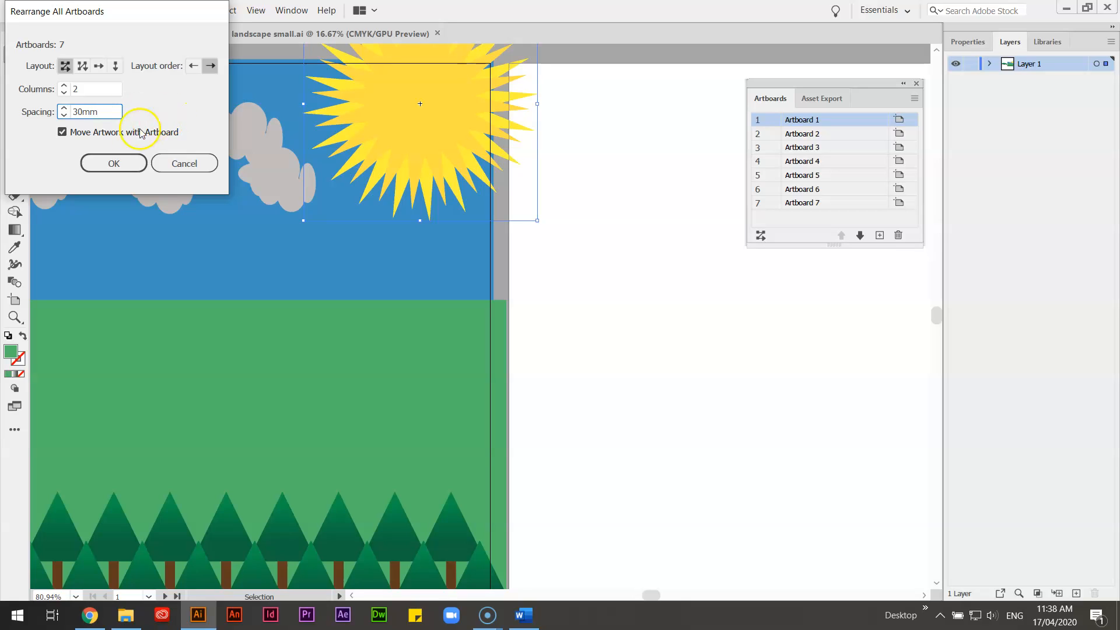
click(114, 163)
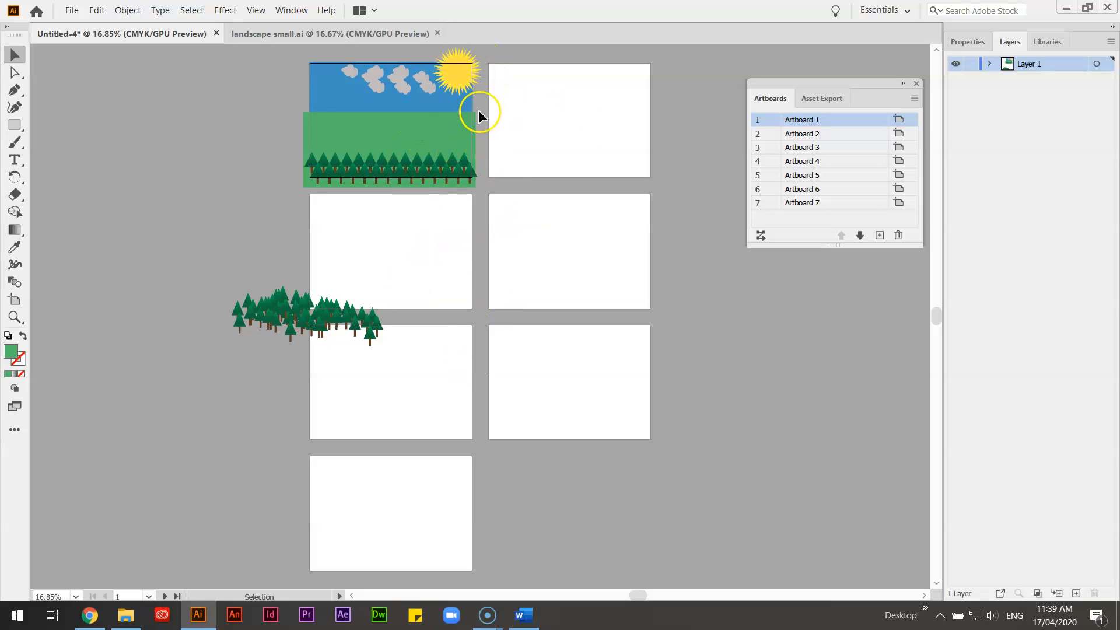
Step: Move the whole loose tree cluster off the blank artboards into the empty area beside the landscape artboard
click(283, 312)
drag(192, 272, 431, 392)
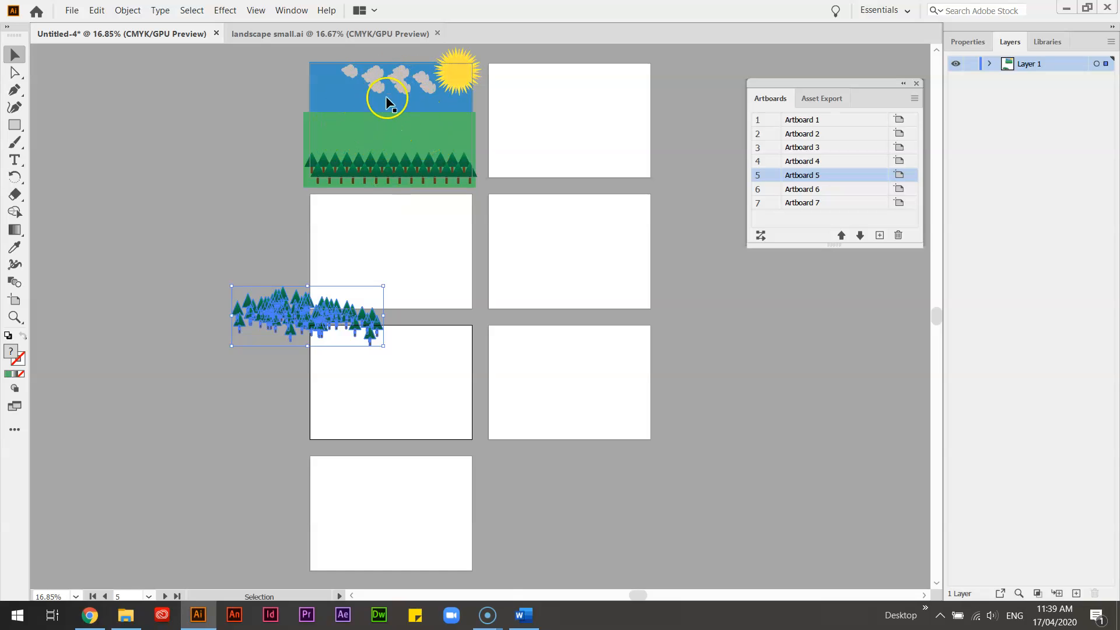
drag(311, 318, 155, 132)
click(201, 235)
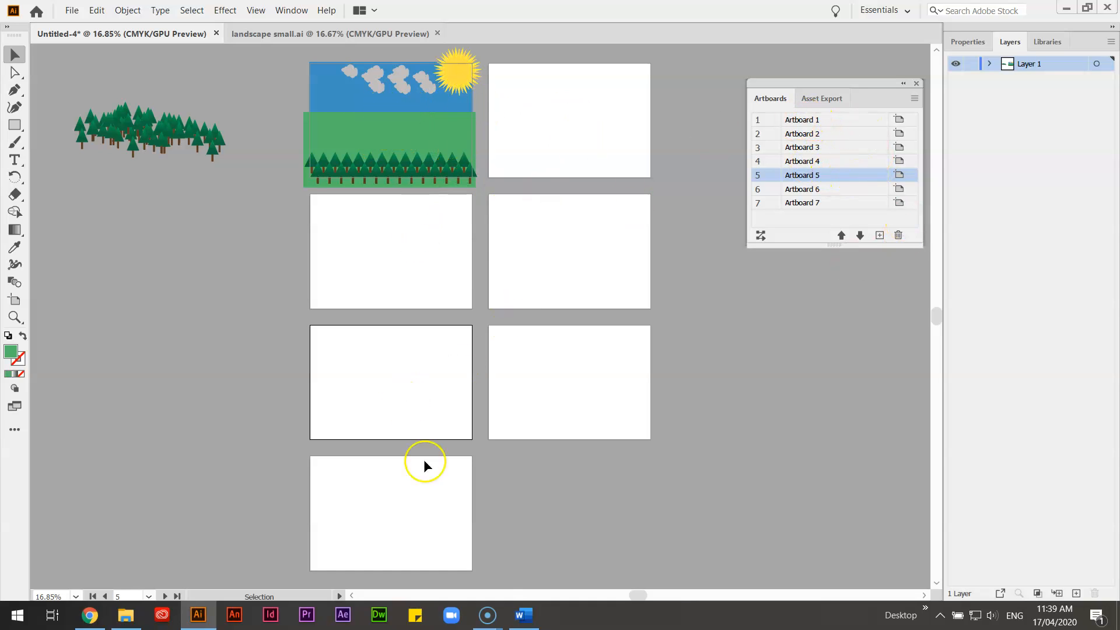
Step: Activate the artboards one after another to check which list entry matches each artboard in the grid
click(803, 136)
click(806, 119)
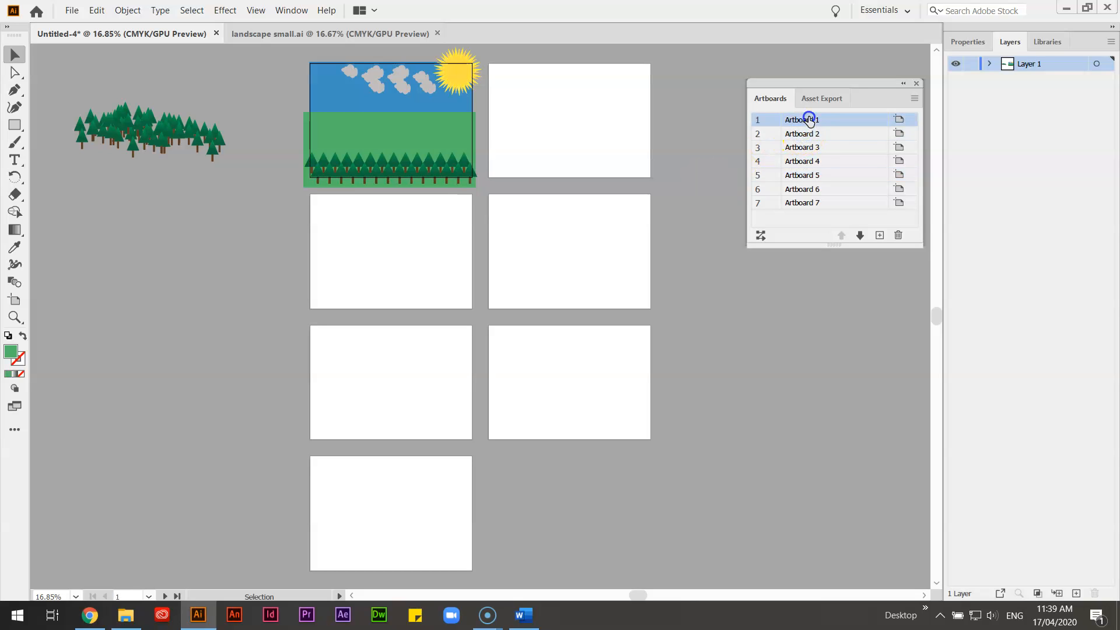
click(804, 133)
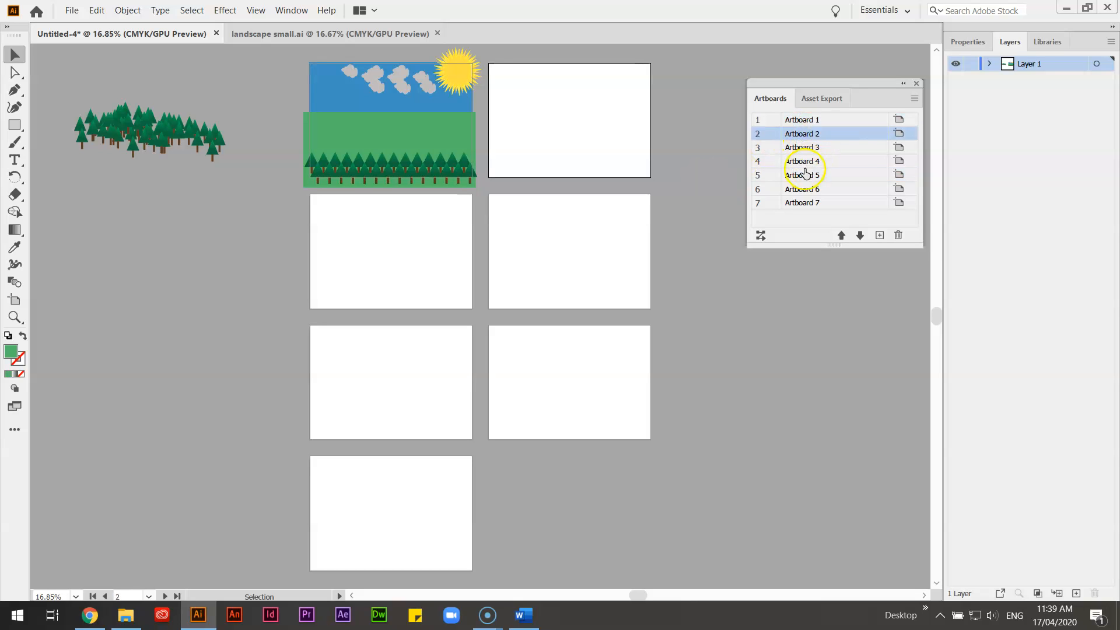
click(584, 228)
click(466, 259)
click(391, 387)
click(538, 382)
click(417, 461)
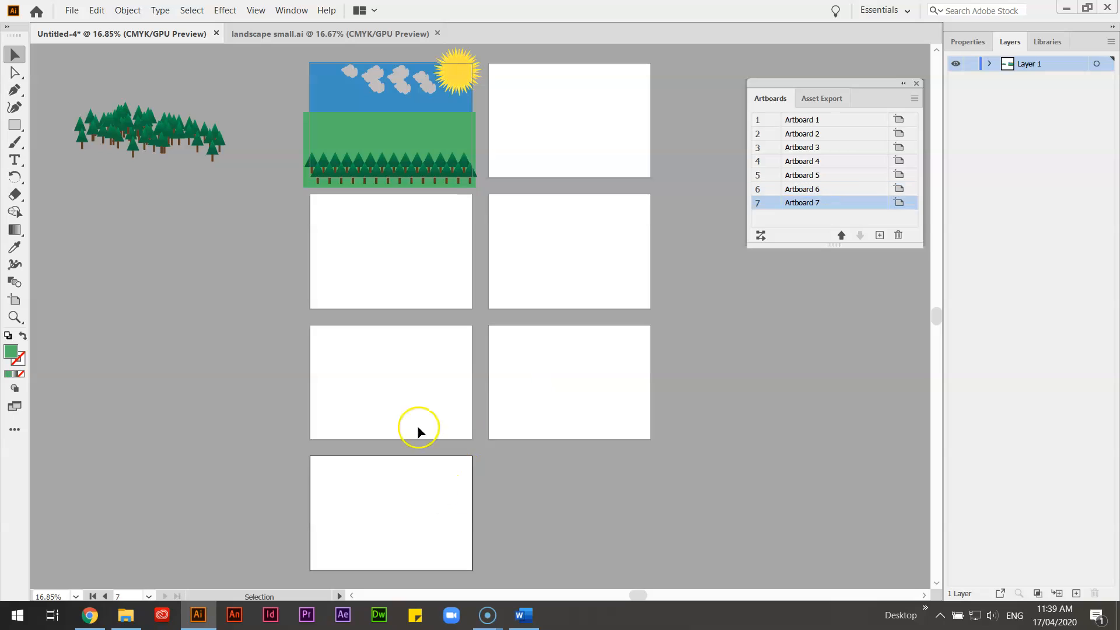
click(418, 426)
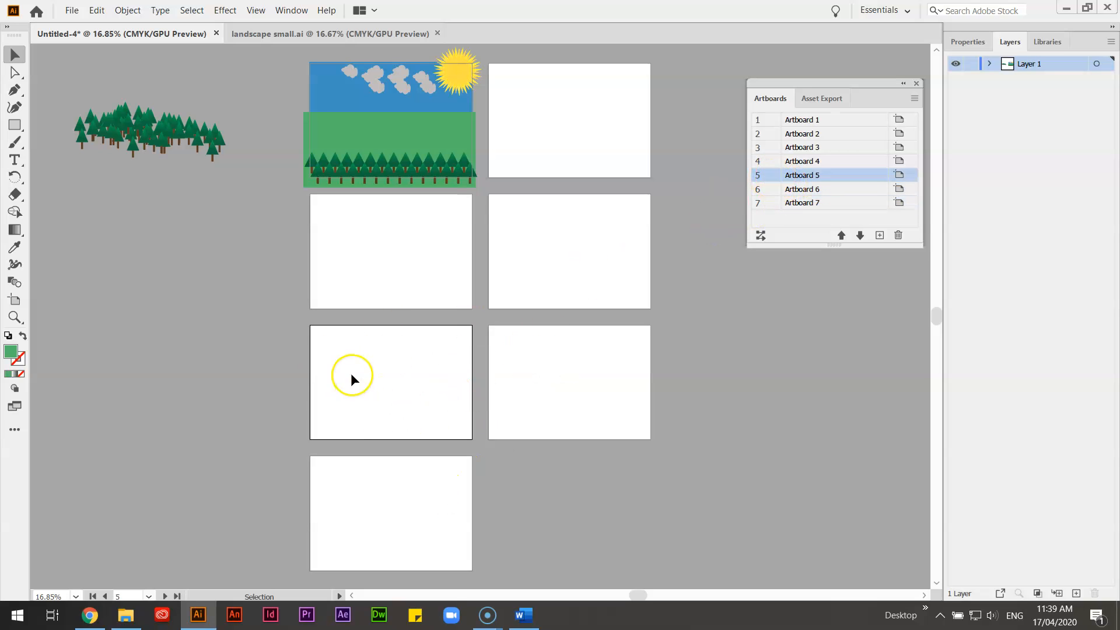
Step: Use the artboard list to zoom to individual artboards, from Artboard 5 to Artboard 1, and inspect the landscape
double_click(771, 182)
click(776, 184)
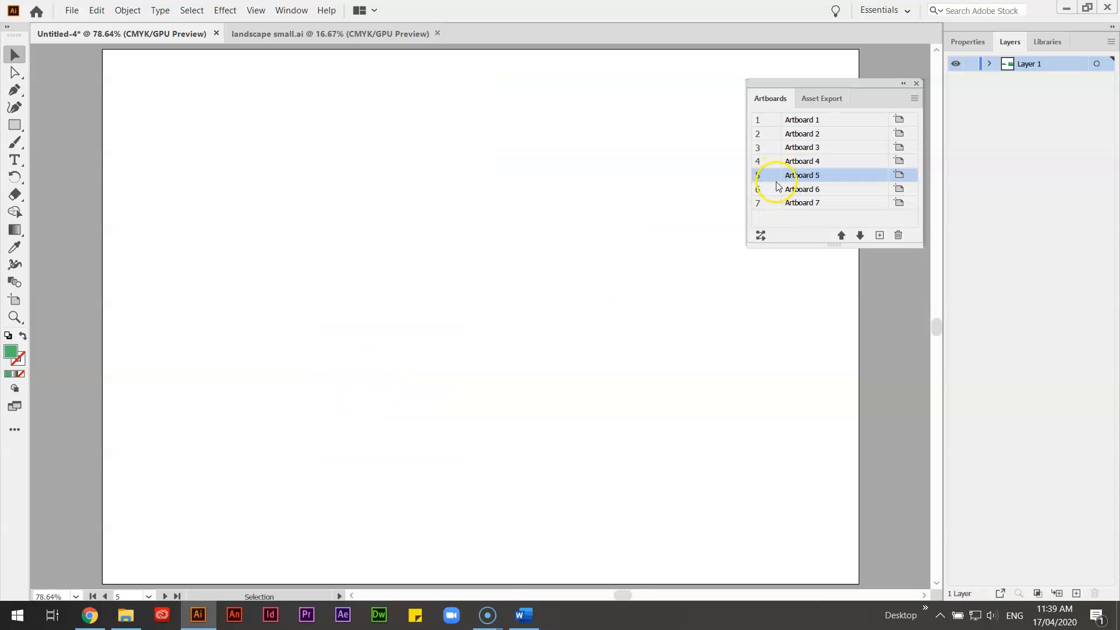
double_click(773, 163)
click(773, 151)
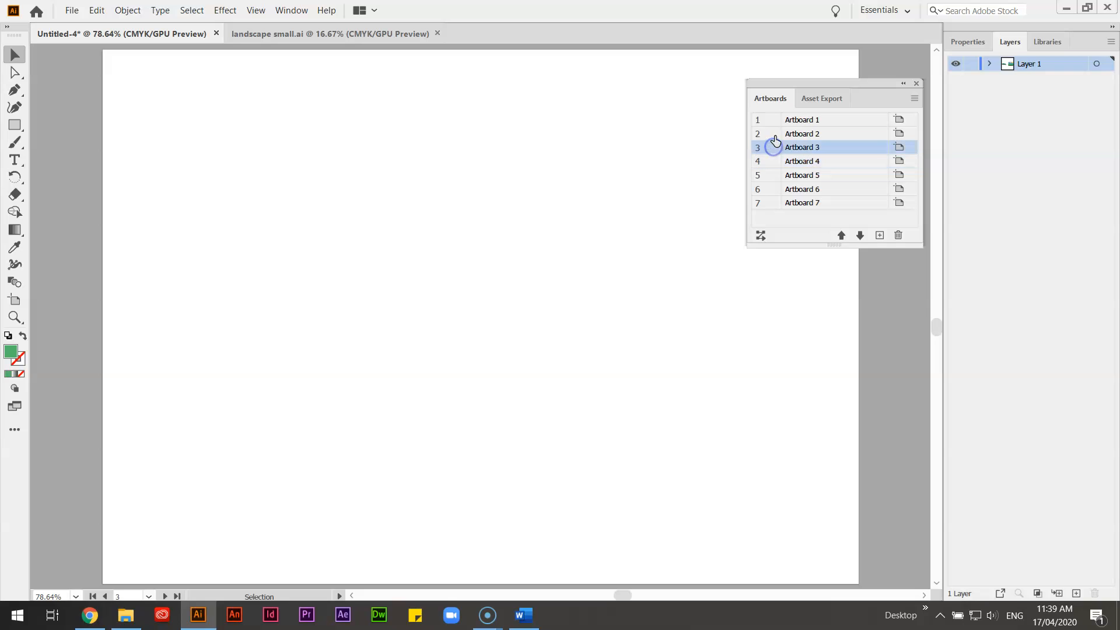
click(799, 120)
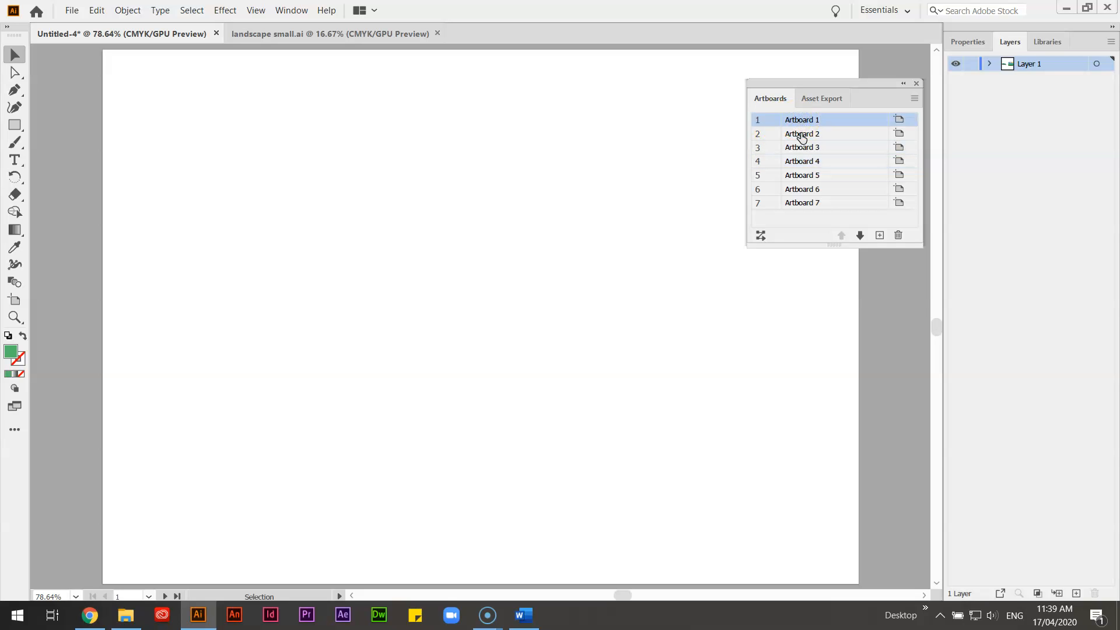
double_click(803, 120)
click(773, 120)
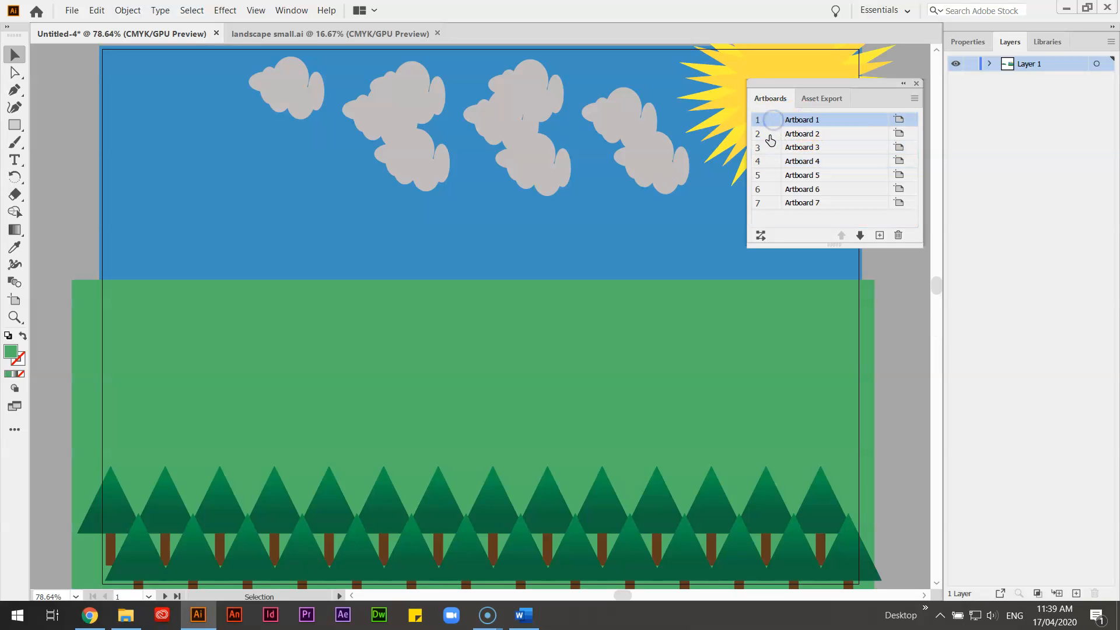
scroll(440, 274, down, 2)
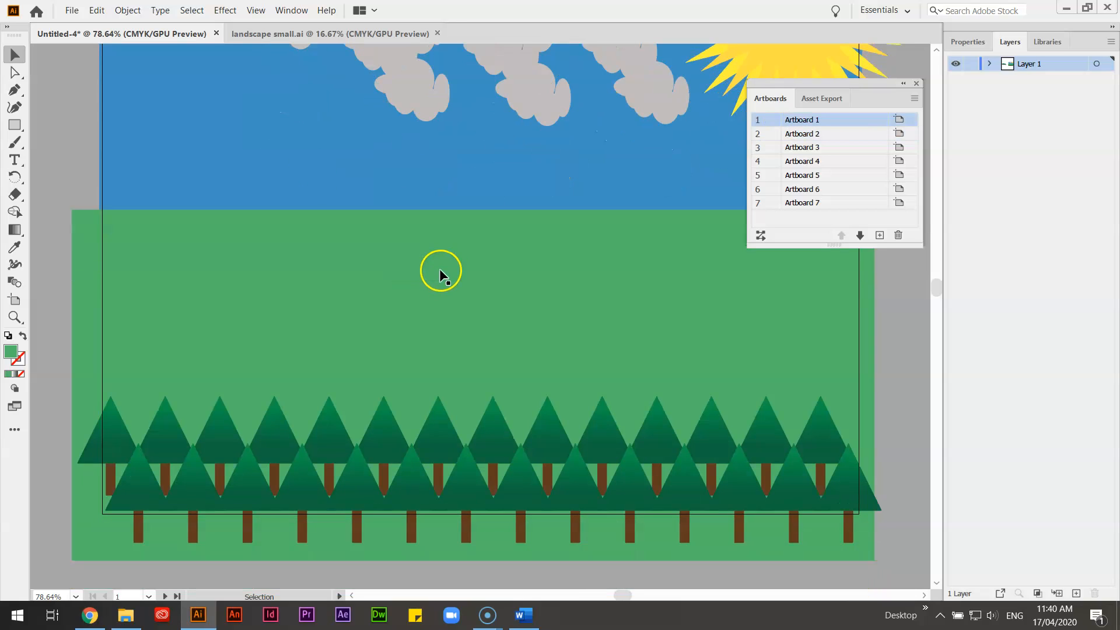
scroll(440, 274, up, 2)
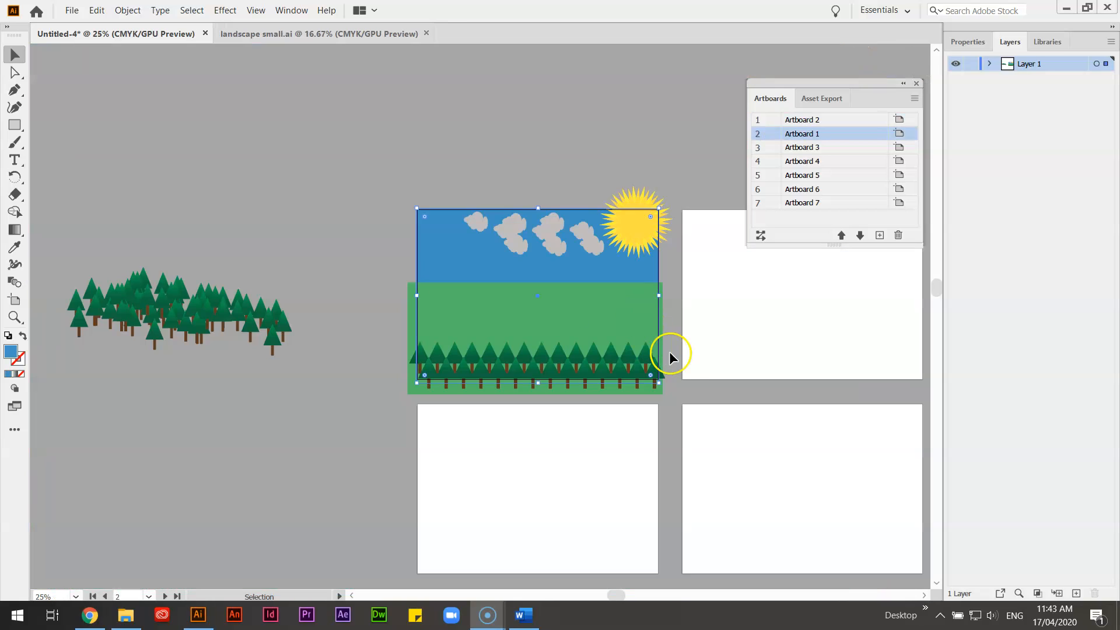